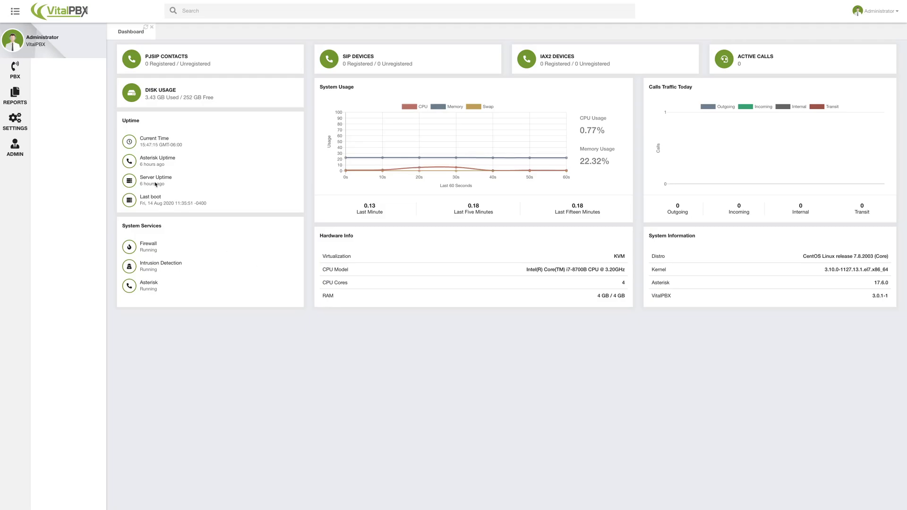
Step: Open a blank new extension form from PBX > Extensions
{"action": "left_click", "coordinate": [19, 74]}
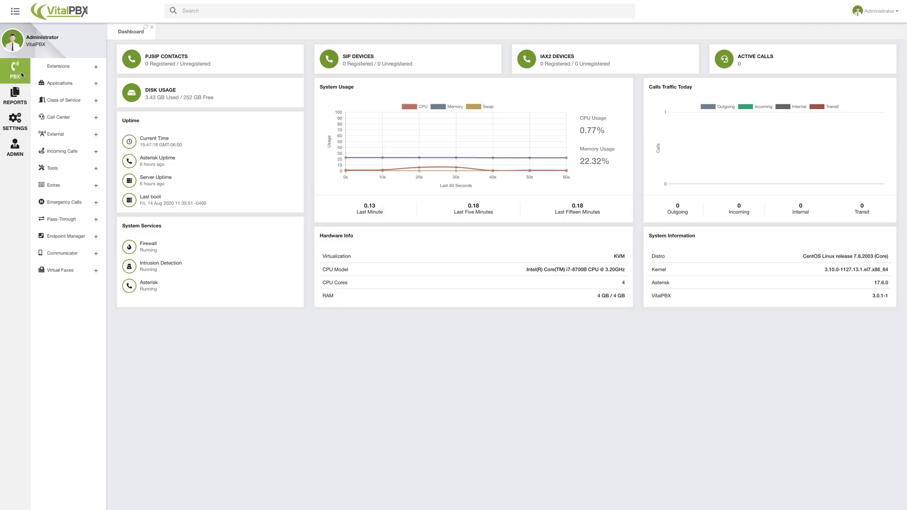
{"action": "left_click", "coordinate": [58, 69]}
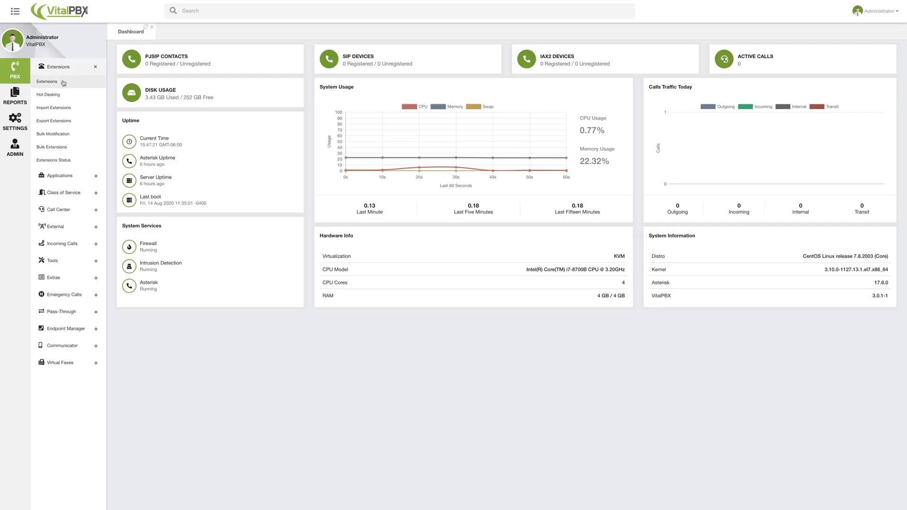
{"action": "left_click", "coordinate": [63, 83]}
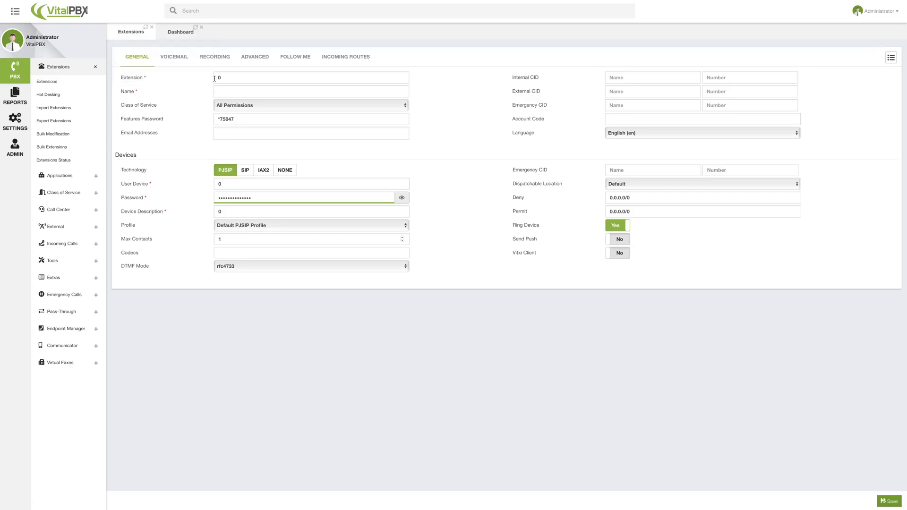
Step: Set the extension number to 2000 and the name to 'Boss'
{"action": "double_click", "coordinate": [226, 77]}
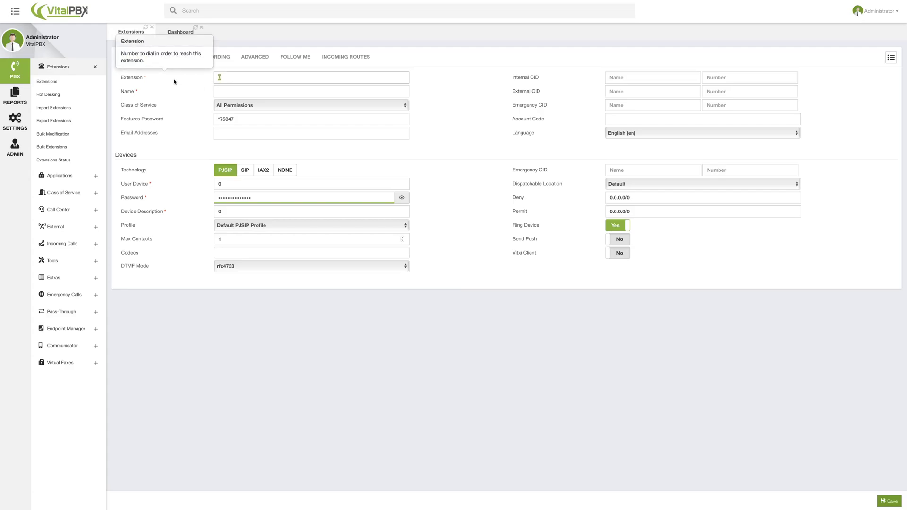
{"action": "type", "text": "2000"}
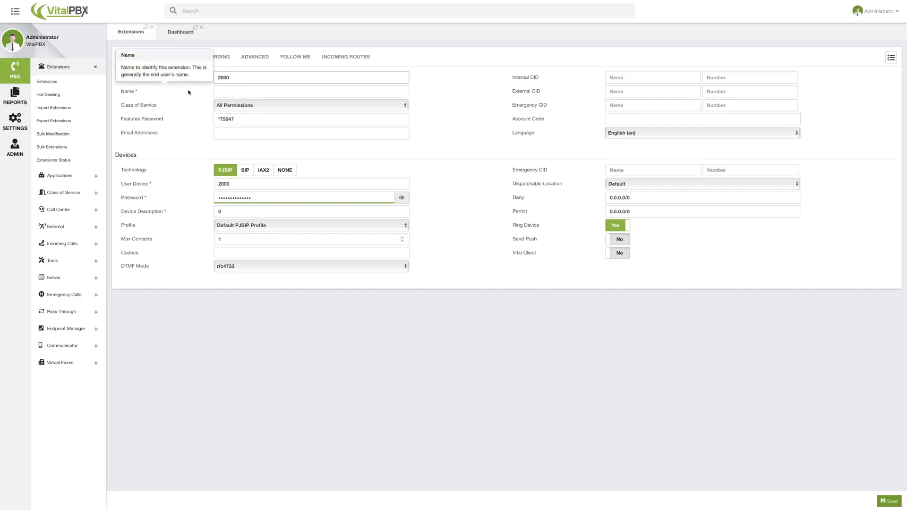
{"action": "left_click", "coordinate": [231, 90]}
{"action": "type", "text": "Boss"}
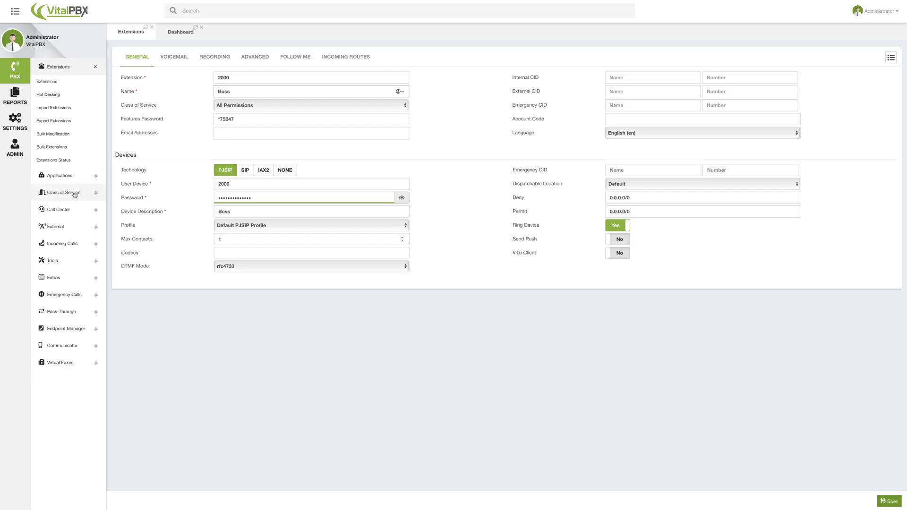
{"action": "mouse_move", "coordinate": [175, 110]}
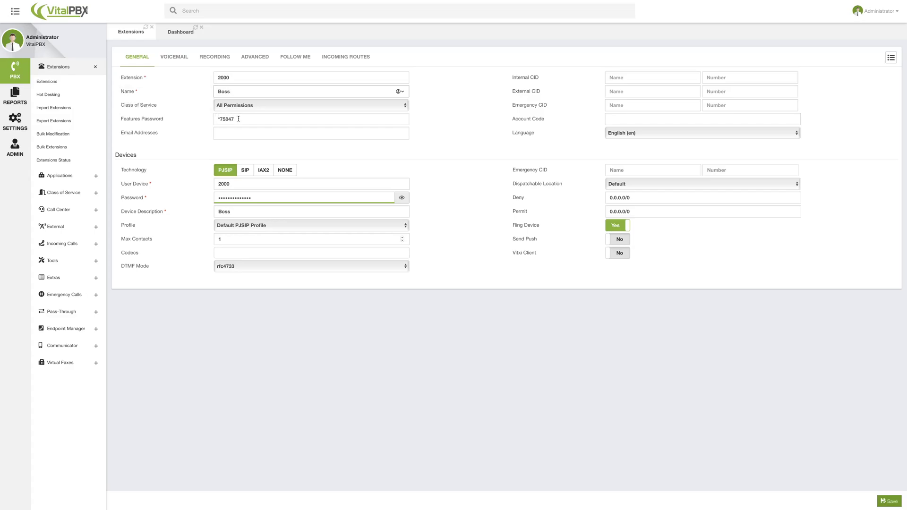
{"action": "left_click_drag", "start_coordinate": [241, 119], "coordinate": [214, 120]}
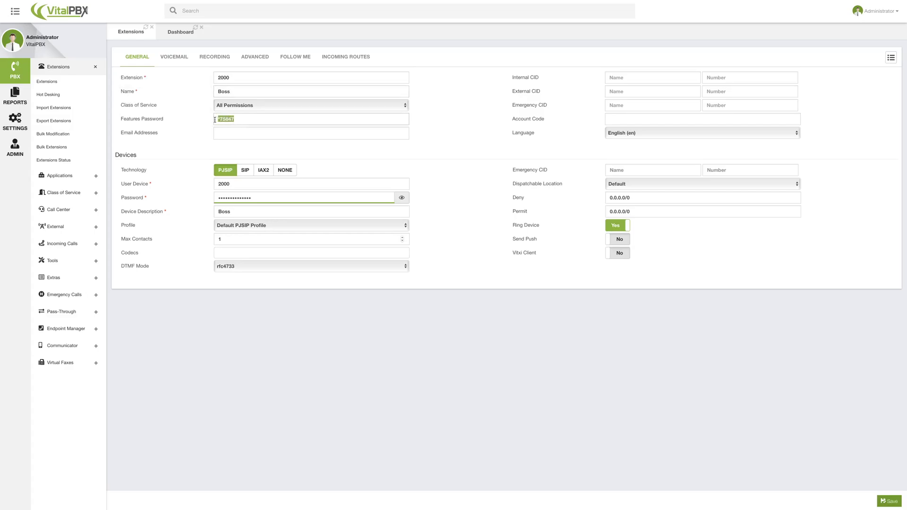
{"action": "left_click", "coordinate": [252, 120]}
{"action": "left_click_drag", "start_coordinate": [234, 121], "coordinate": [198, 123]}
{"action": "mouse_move", "coordinate": [206, 122]}
Step: Add the user's email address as an entry in the Email Addresses field
{"action": "mouse_move", "coordinate": [162, 133]}
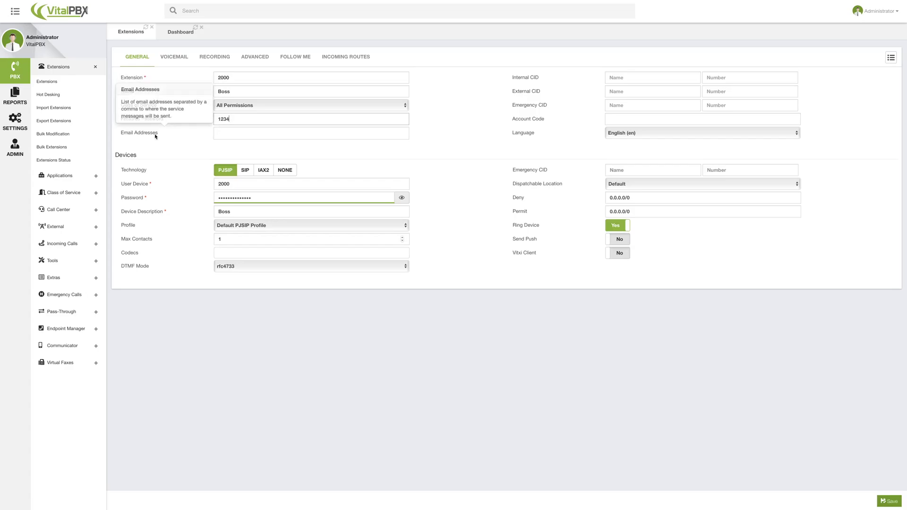
{"action": "left_click", "coordinate": [225, 134]}
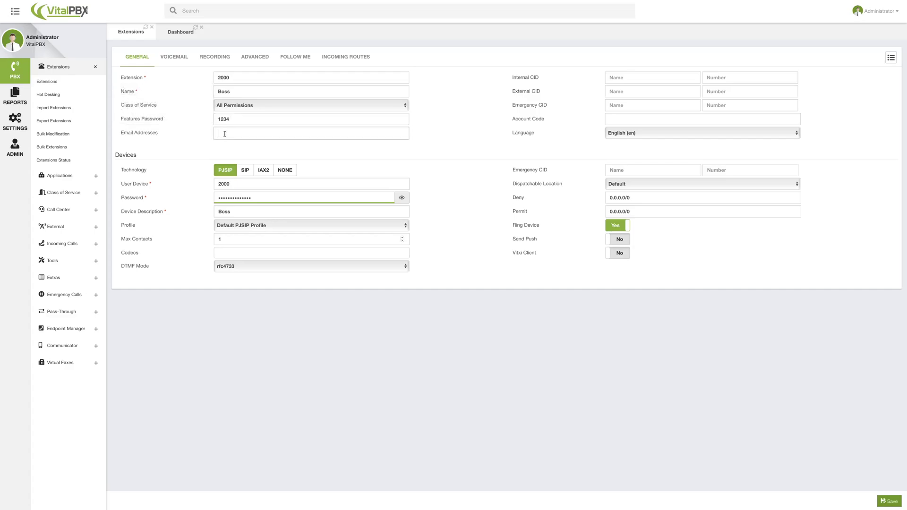
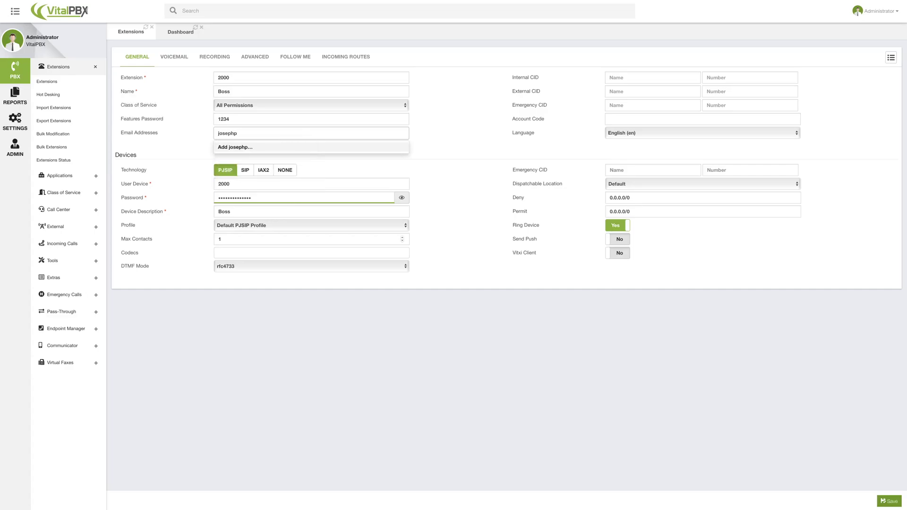
{"action": "key", "text": "Return"}
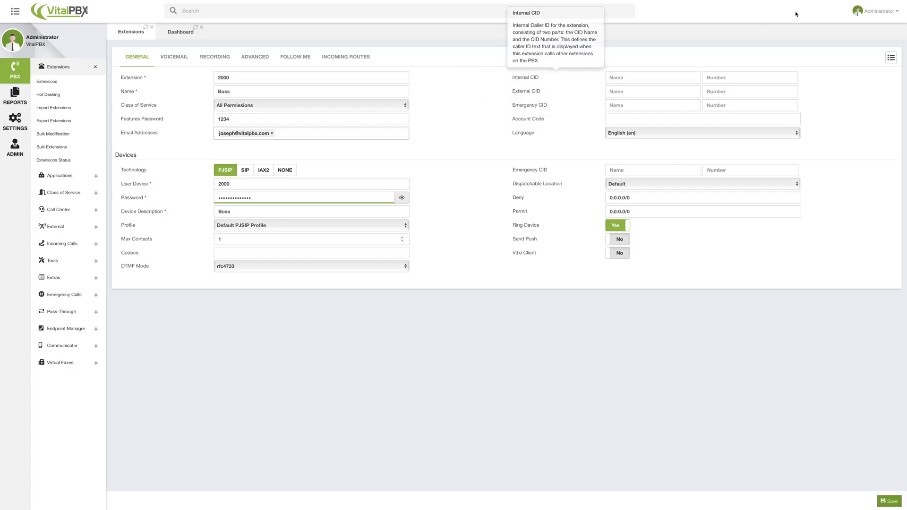
{"action": "left_click", "coordinate": [859, 14]}
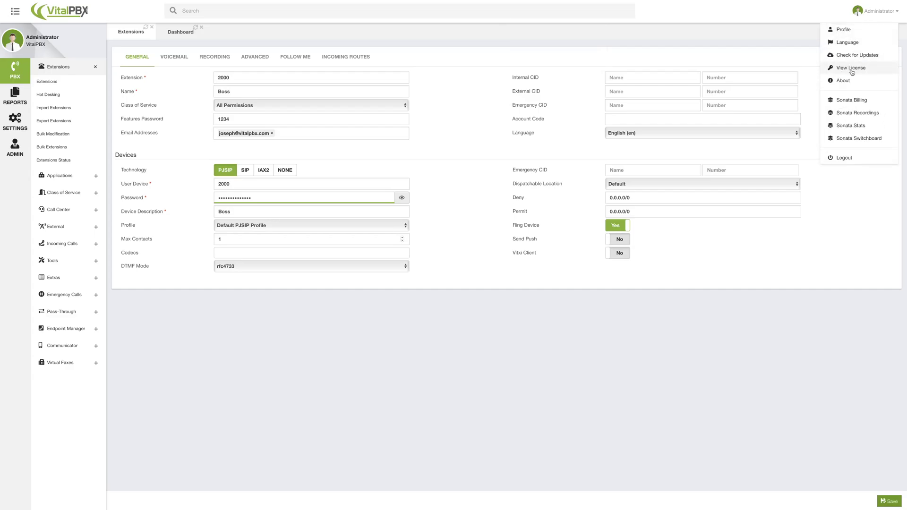
{"action": "left_click", "coordinate": [851, 69]}
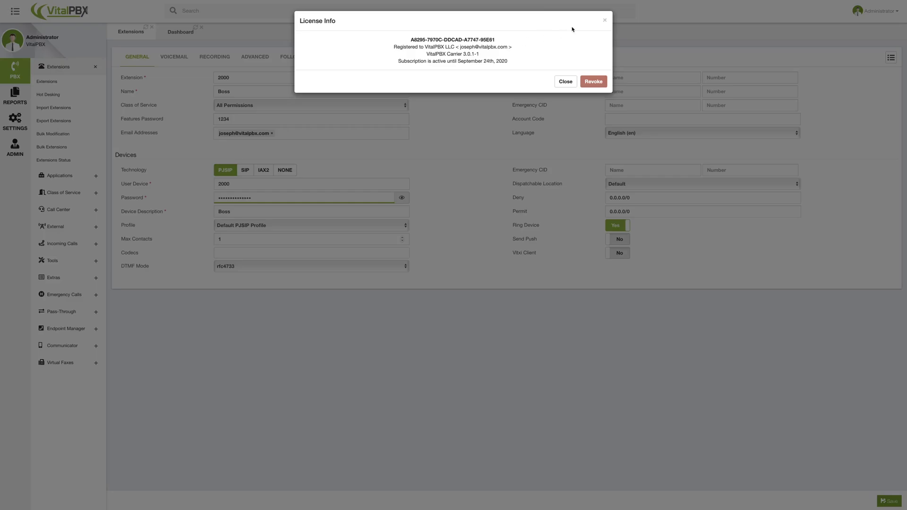
{"action": "left_click", "coordinate": [605, 21]}
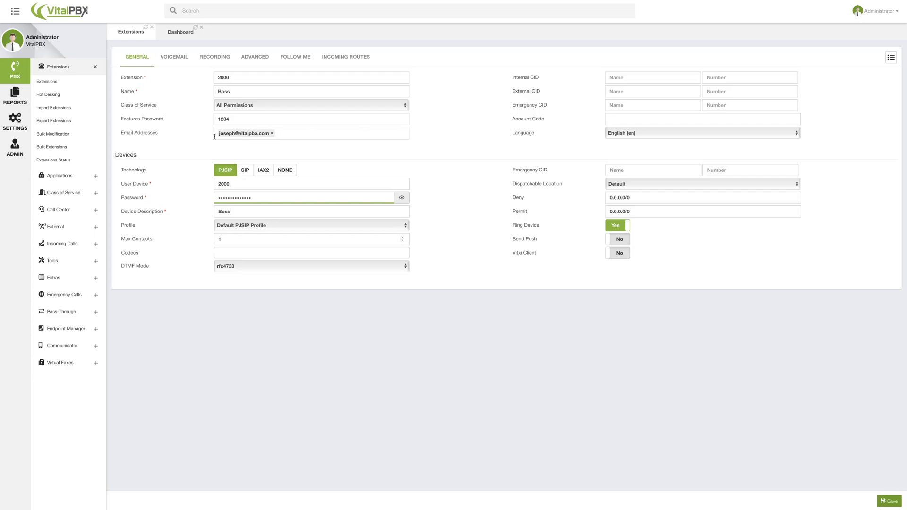
{"action": "mouse_move", "coordinate": [181, 137]}
{"action": "left_click", "coordinate": [290, 132]}
{"action": "type", "text": "sale"}
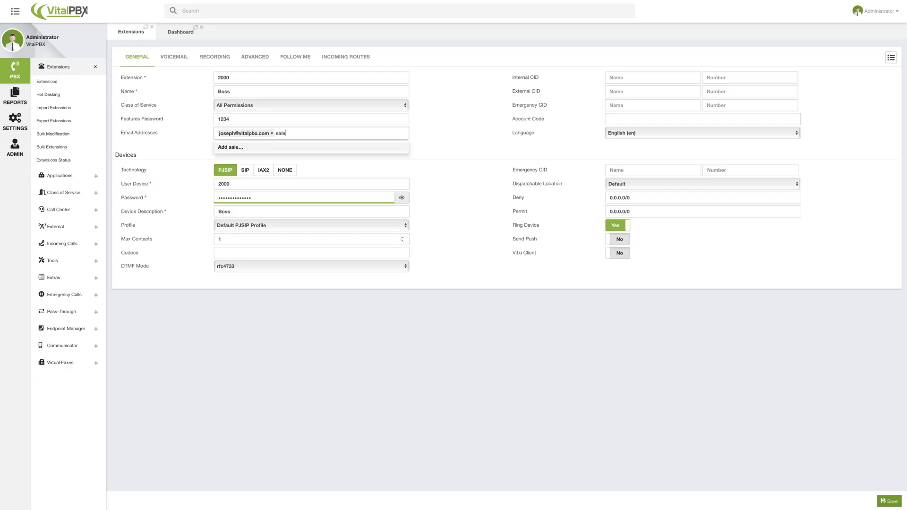
{"action": "key", "text": "BackSpace"}
{"action": "key", "text": "BackSpace"}
{"action": "key", "text": "BackSpace"}
{"action": "key", "text": "BackSpace"}
{"action": "key", "text": "BackSpace"}
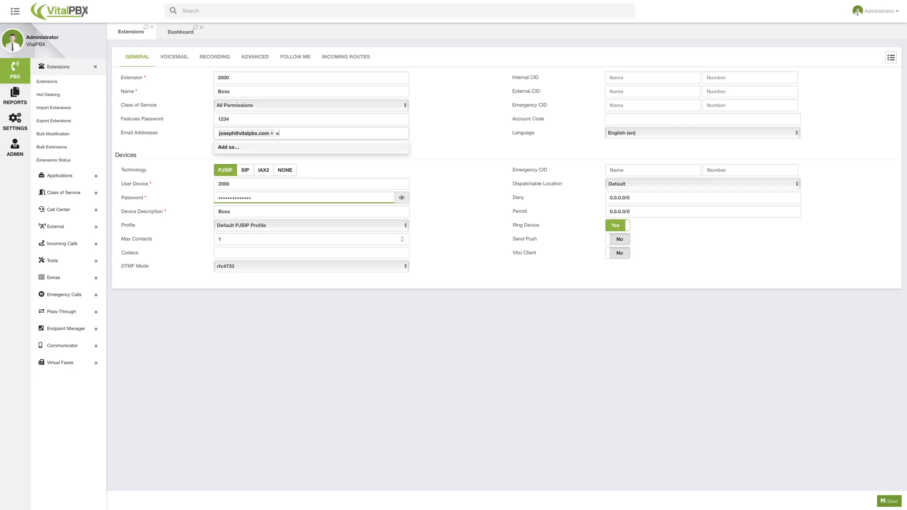
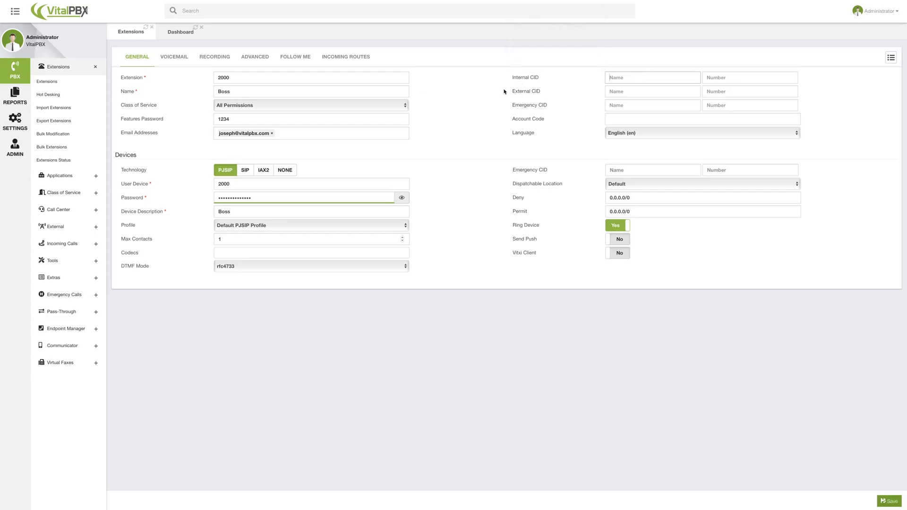
Step: Set the internal caller ID name to Boss and the number to 2000
{"action": "type", "text": "Jo"}
{"action": "key", "text": "BackSpace"}
{"action": "key", "text": "BackSpace"}
{"action": "key", "text": "BackSpace"}
{"action": "key", "text": "BackSpace"}
{"action": "key", "text": "BackSpace"}
{"action": "key", "text": "BackSpace"}
{"action": "type", "text": "Boss"}
{"action": "key", "text": "Tab"}
{"action": "type", "text": "20"}
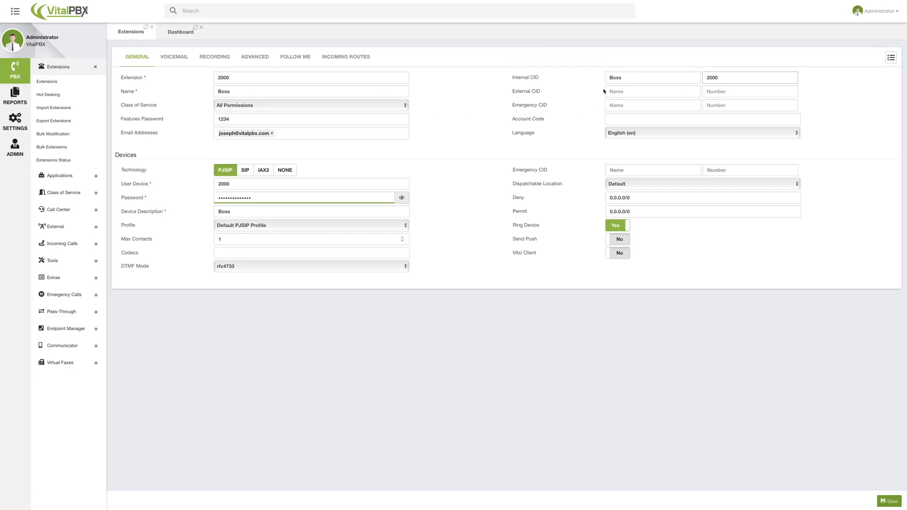
{"action": "mouse_move", "coordinate": [541, 99]}
Step: Enter Boss as the external caller ID name along with the outside phone number
{"action": "left_click", "coordinate": [621, 93]}
{"action": "type", "text": "Boss"}
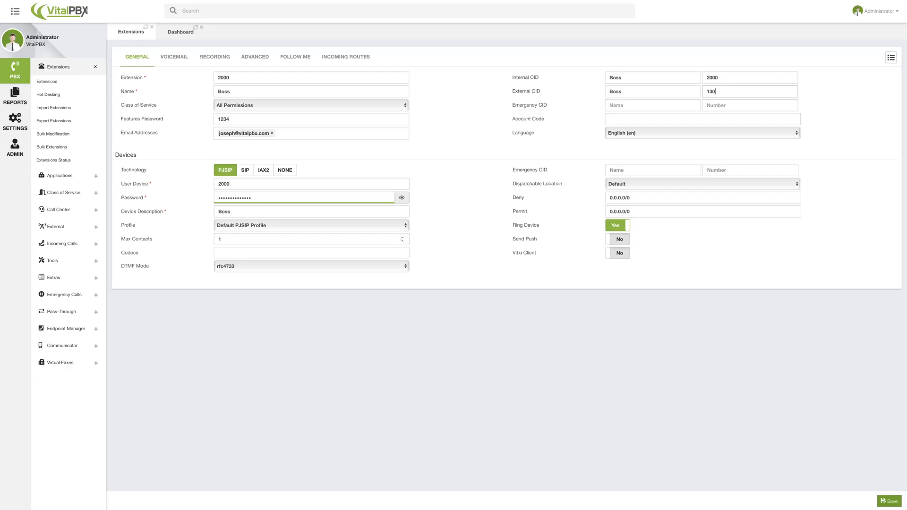
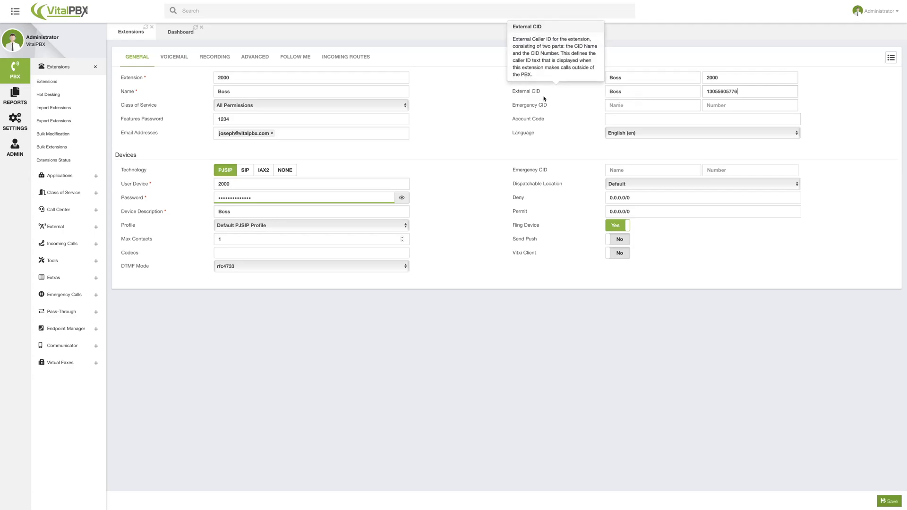
{"action": "double_click", "coordinate": [706, 94]}
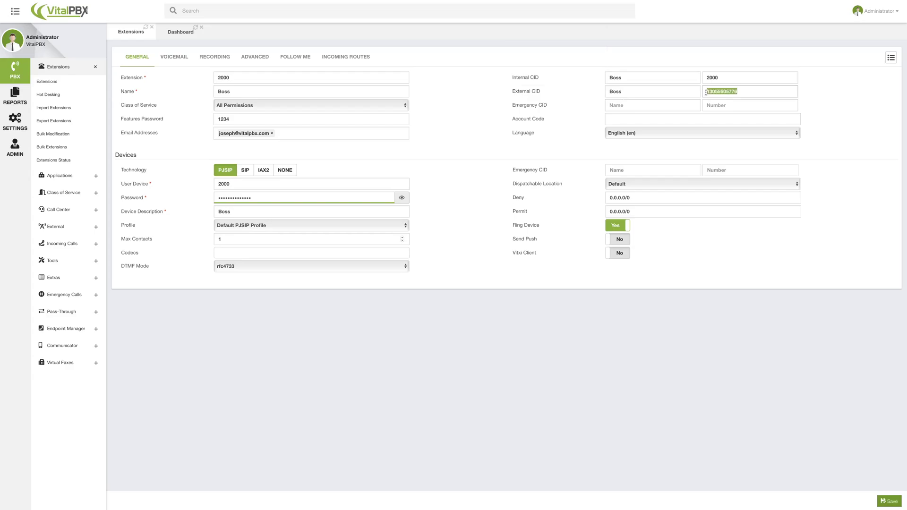
Step: Type a name into the emergency caller ID, then delete it so it stays empty
{"action": "left_click", "coordinate": [630, 106]}
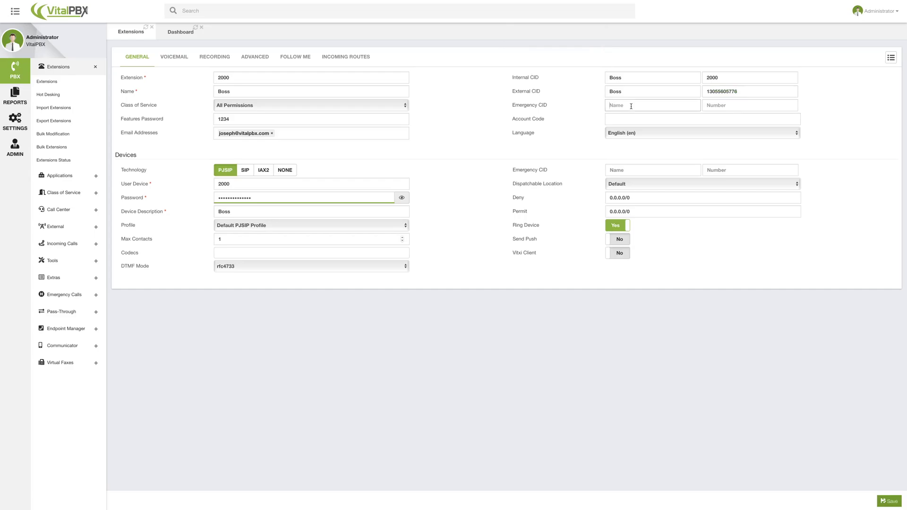
{"action": "type", "text": "Boss"}
{"action": "left_click", "coordinate": [749, 105]}
{"action": "left_click_drag", "start_coordinate": [643, 104], "coordinate": [601, 104]}
{"action": "key", "text": "BackSpace"}
Step: Clear stray values from the emergency caller ID and account code, then open the Language list
{"action": "type", "text": "2"}
{"action": "key", "text": "BackSpace"}
{"action": "left_click", "coordinate": [619, 121]}
{"action": "type", "text": "2"}
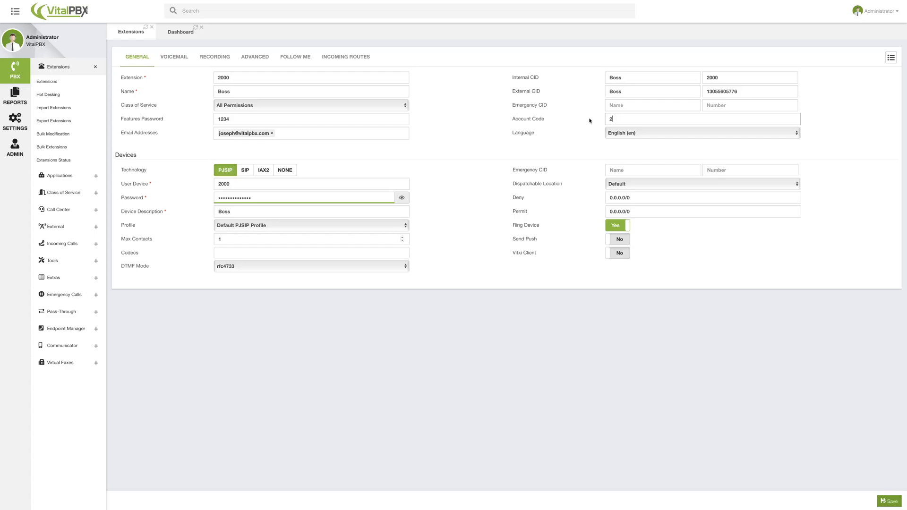
{"action": "double_click", "coordinate": [608, 120]}
{"action": "key", "text": "BackSpace"}
{"action": "mouse_move", "coordinate": [546, 135]}
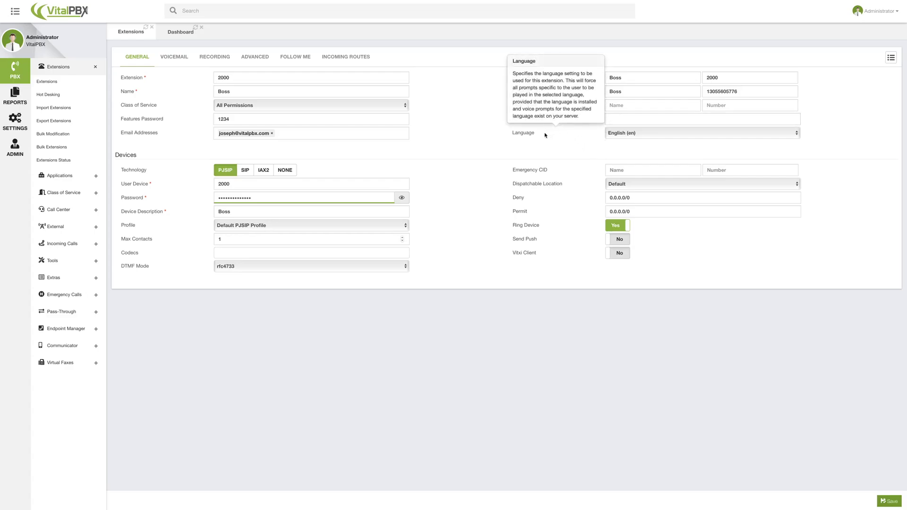
{"action": "left_click", "coordinate": [619, 136]}
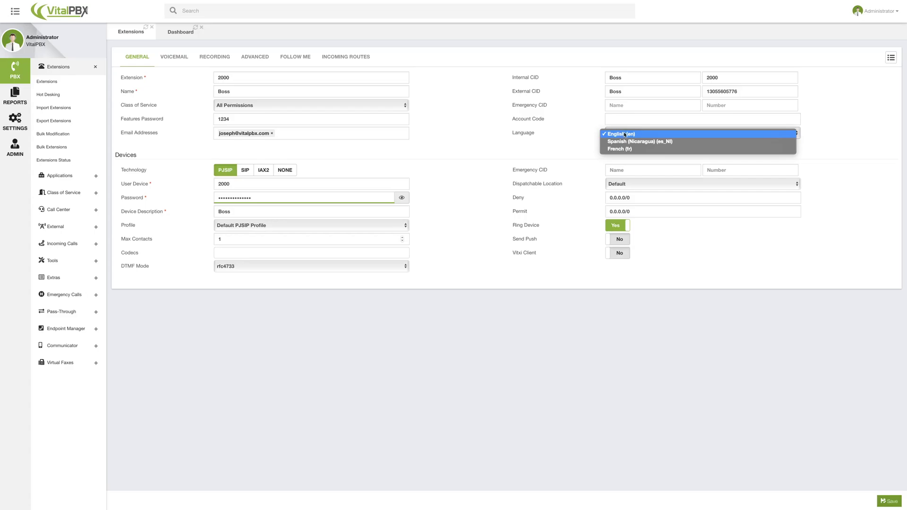
Step: Keep English (en) as the extension's language
{"action": "left_click", "coordinate": [615, 136]}
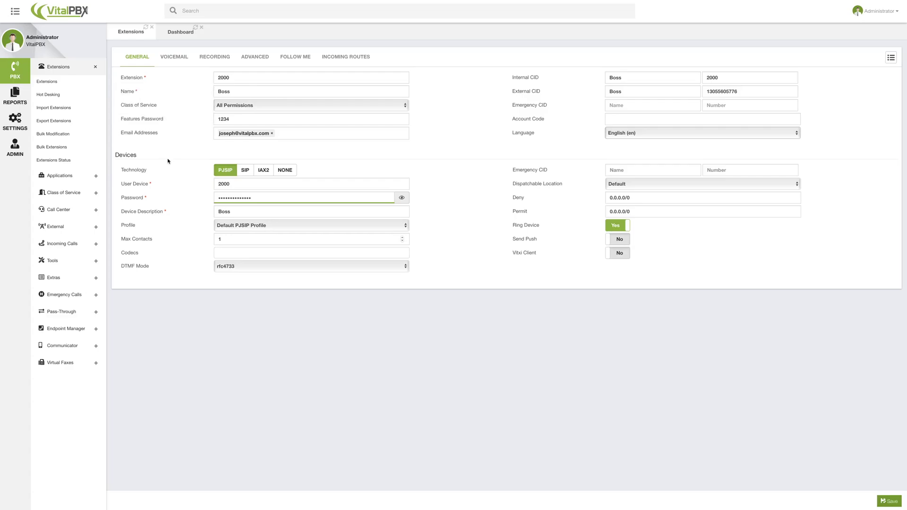
Step: Cycle the device technology through SIP and IAX2, ending on NONE
{"action": "mouse_move", "coordinate": [173, 166]}
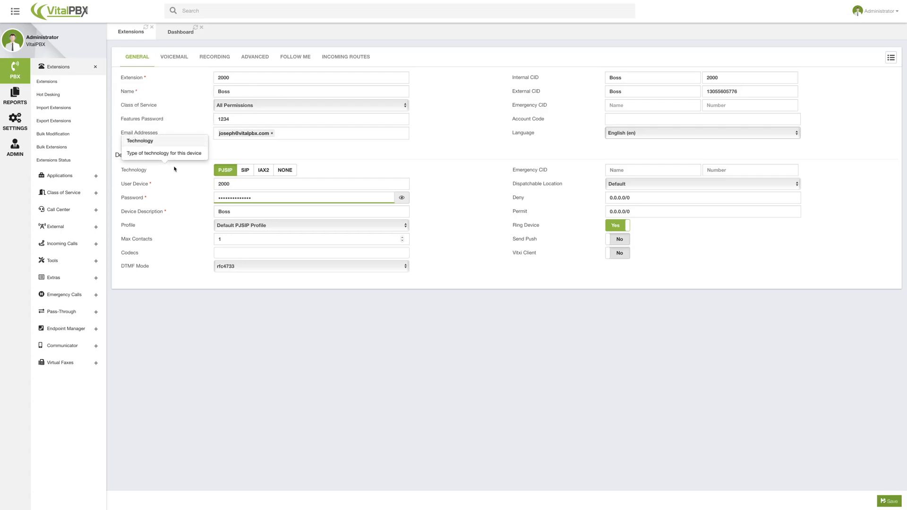
{"action": "mouse_move", "coordinate": [189, 183]}
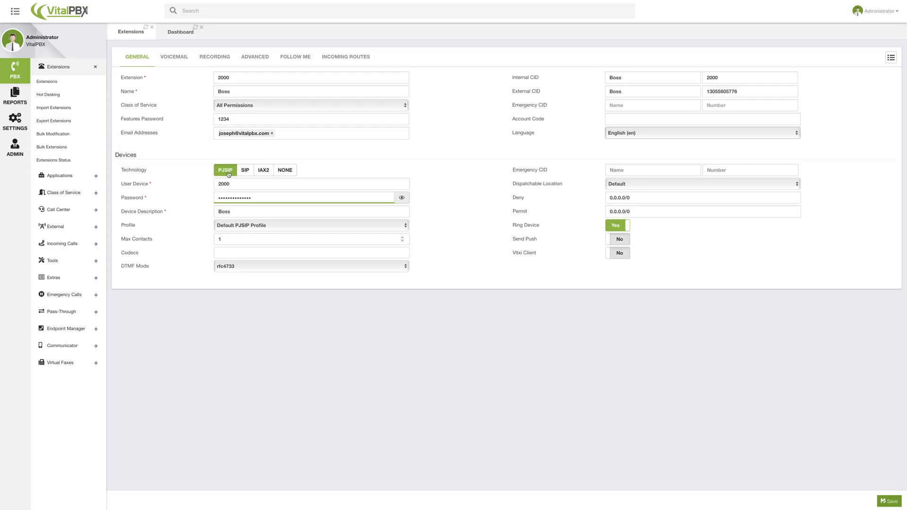
{"action": "left_click", "coordinate": [249, 173]}
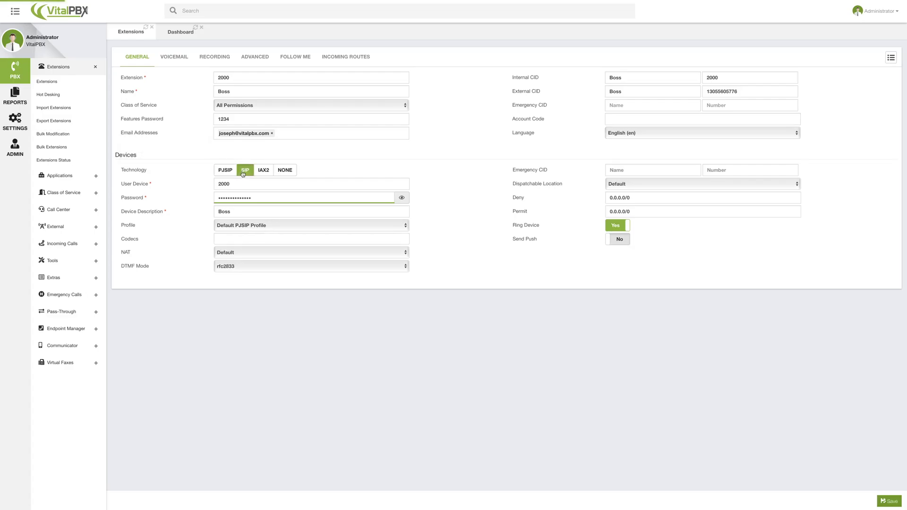
{"action": "left_click", "coordinate": [263, 172]}
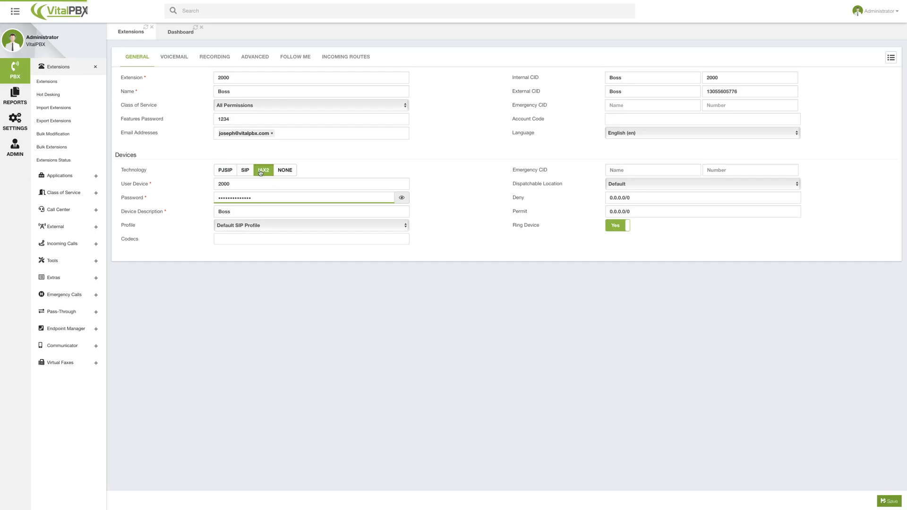
{"action": "left_click", "coordinate": [285, 173]}
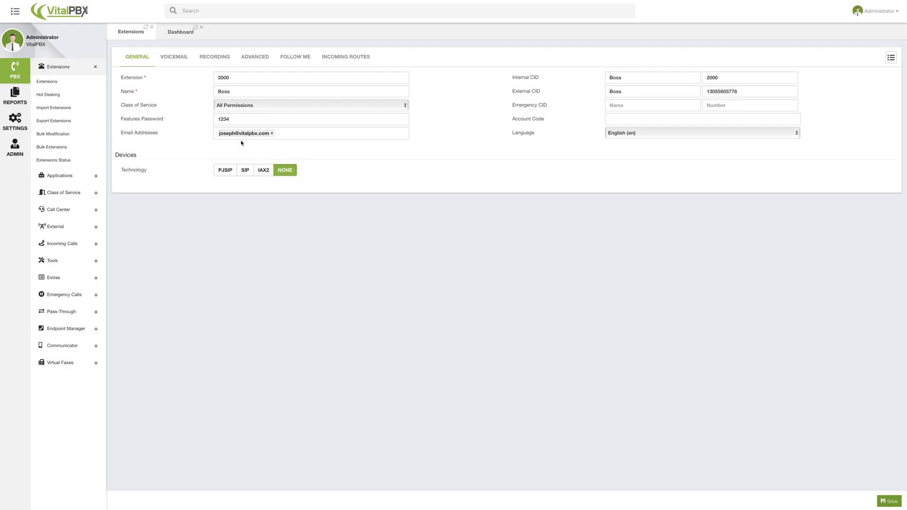
Step: Switch the device back to PJSIP and rename the user device to the owner's desktop-phone name
{"action": "left_click", "coordinate": [226, 171]}
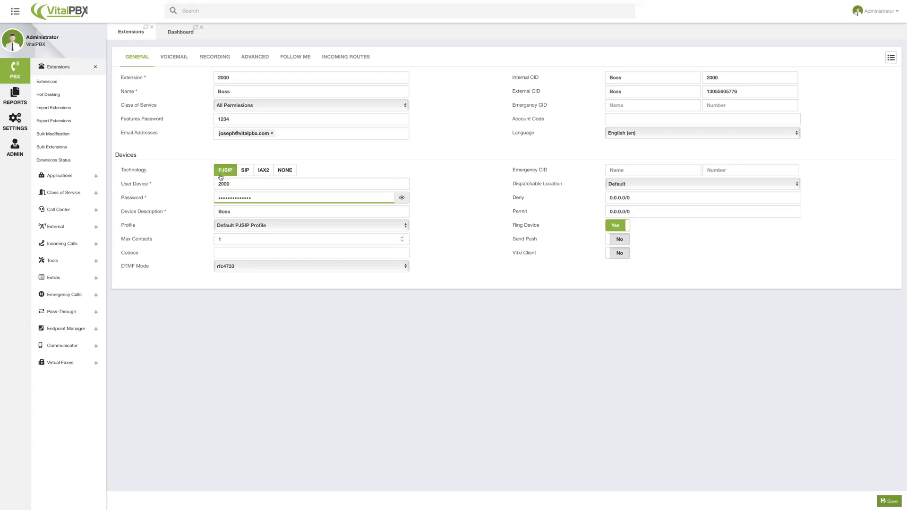
{"action": "mouse_move", "coordinate": [213, 168]}
{"action": "left_click_drag", "start_coordinate": [236, 185], "coordinate": [214, 185]}
{"action": "left_click", "coordinate": [224, 184]}
{"action": "left_click_drag", "start_coordinate": [229, 183], "coordinate": [219, 183]}
{"action": "left_click", "coordinate": [241, 184]}
{"action": "left_click_drag", "start_coordinate": [240, 183], "coordinate": [216, 184]}
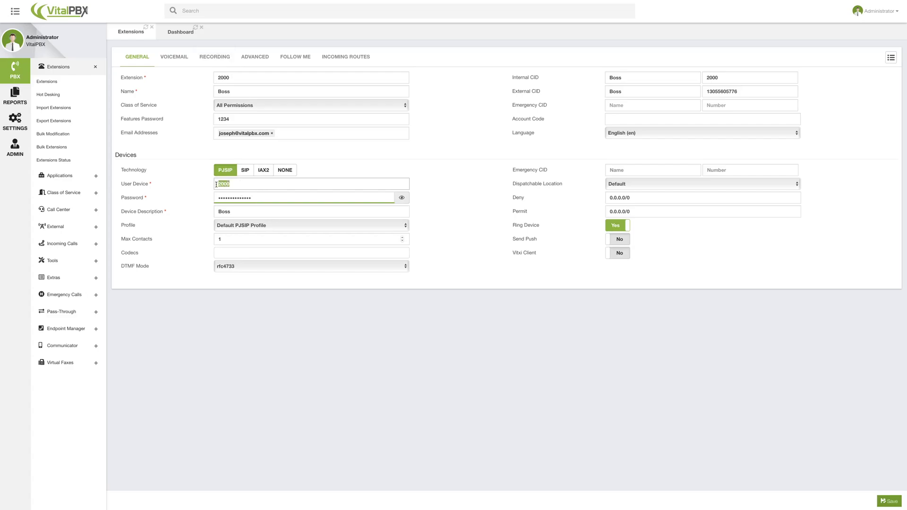
{"action": "type", "text": "JosephDesktp"}
{"action": "type", "text": "pPhone"}
Step: Restore the user device to 2000, then reveal and select the device password
{"action": "left_click_drag", "start_coordinate": [275, 184], "coordinate": [204, 184]}
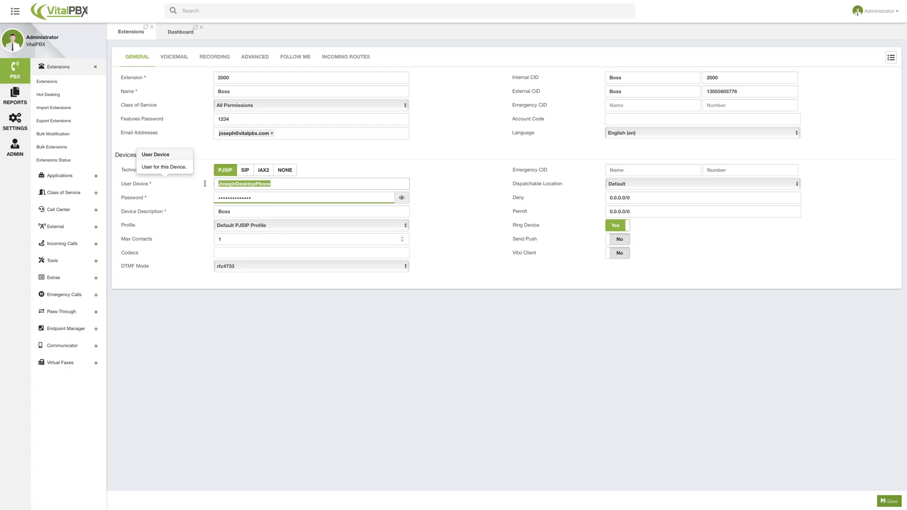
{"action": "type", "text": "2000"}
{"action": "mouse_move", "coordinate": [152, 201]}
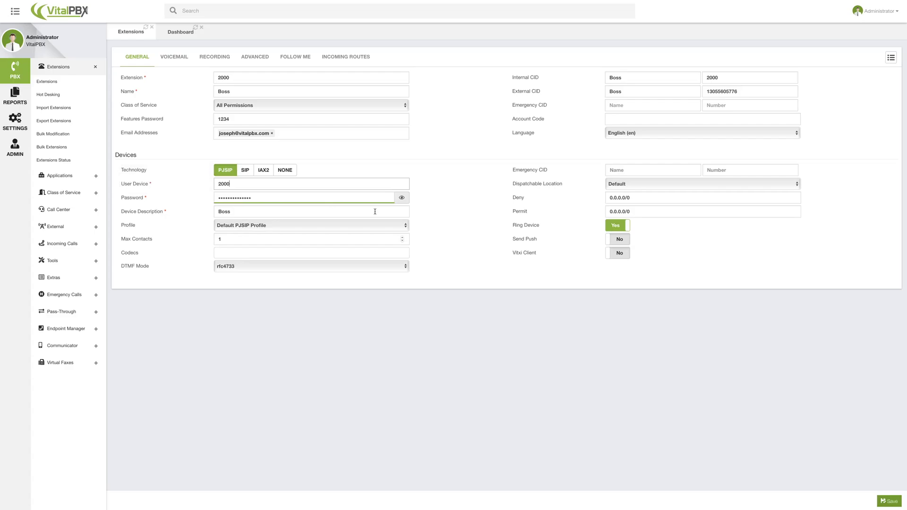
{"action": "left_click", "coordinate": [402, 198]}
{"action": "left_click_drag", "start_coordinate": [272, 198], "coordinate": [216, 199]}
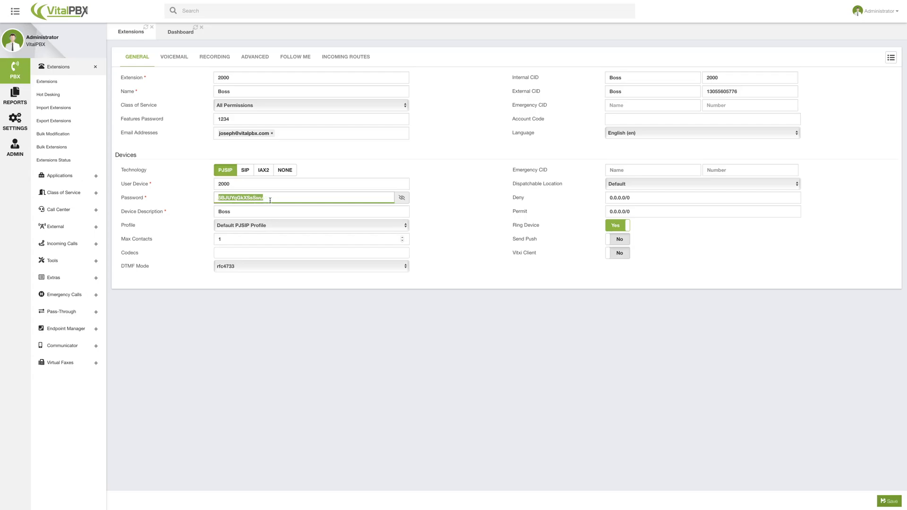
{"action": "left_click", "coordinate": [277, 199]}
{"action": "left_click_drag", "start_coordinate": [266, 199], "coordinate": [215, 199]}
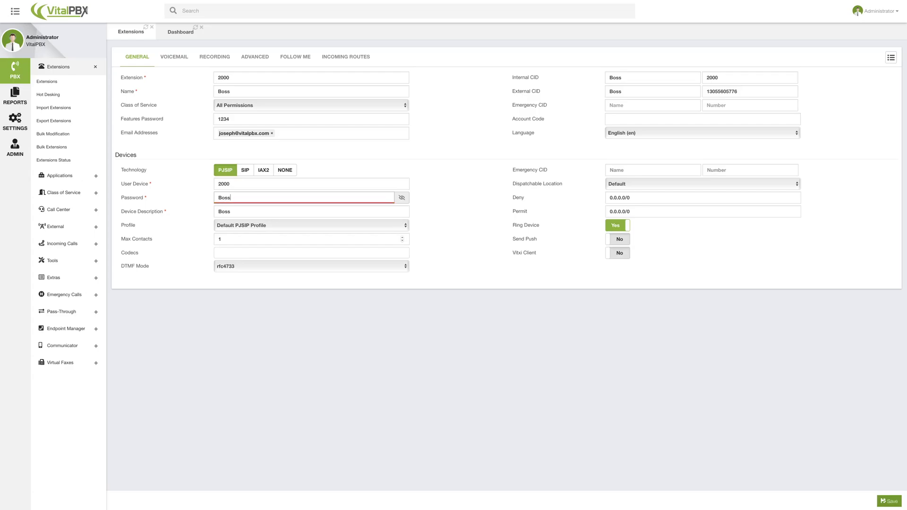
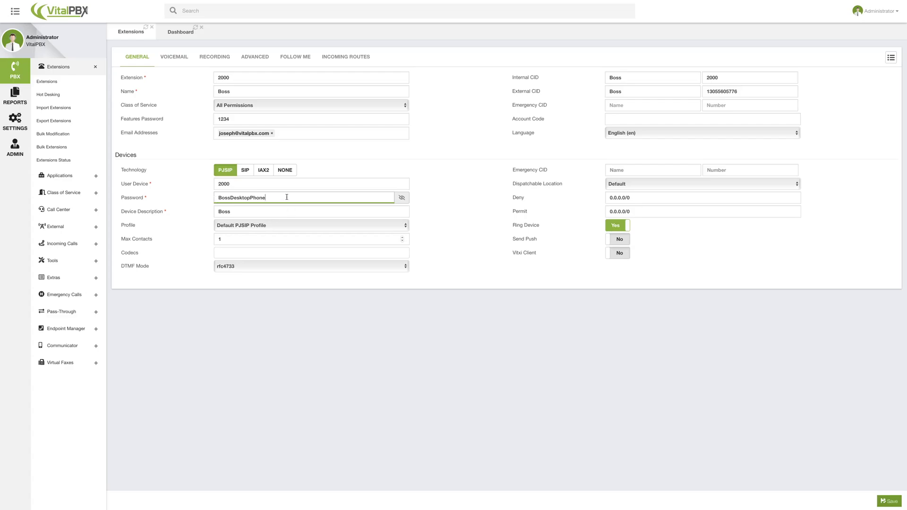
Step: Overtype the device password with a new typed value
{"action": "left_click_drag", "start_coordinate": [285, 196], "coordinate": [207, 194]}
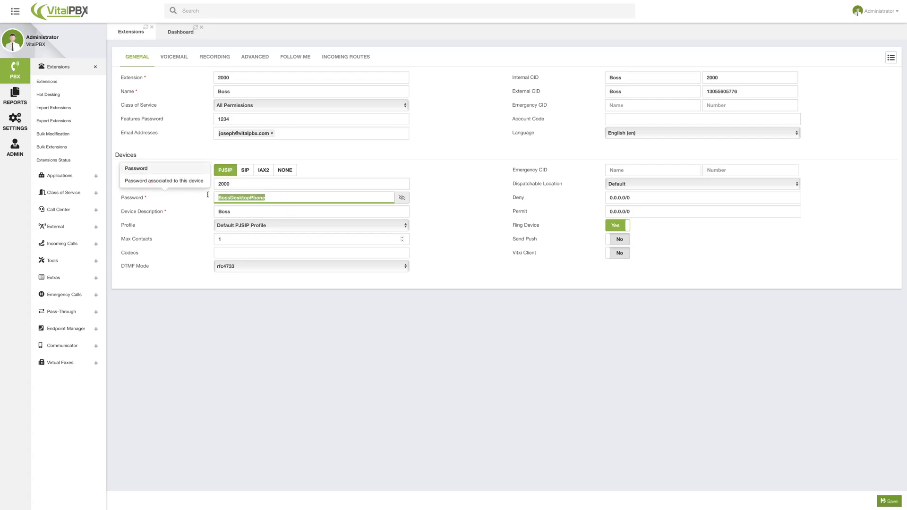
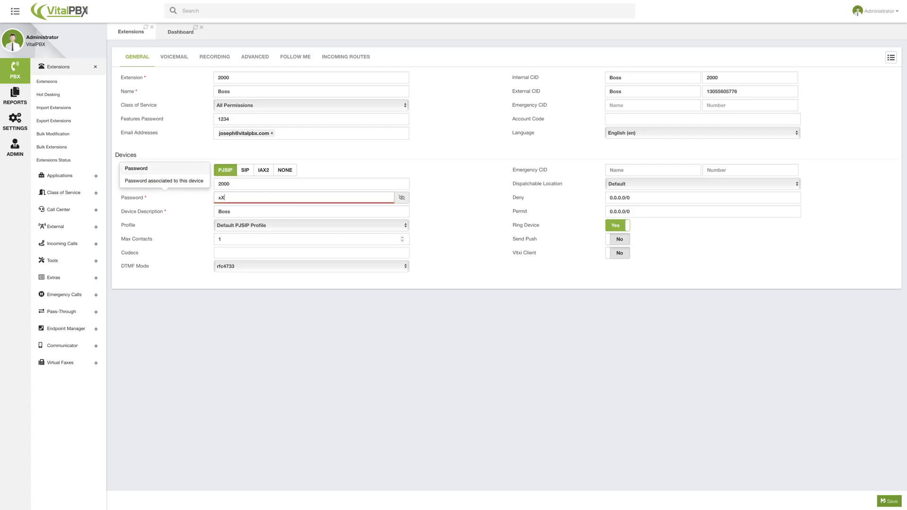
Step: Replace it with a randomly generated strong password and mask it again
{"action": "double_click", "coordinate": [246, 198]}
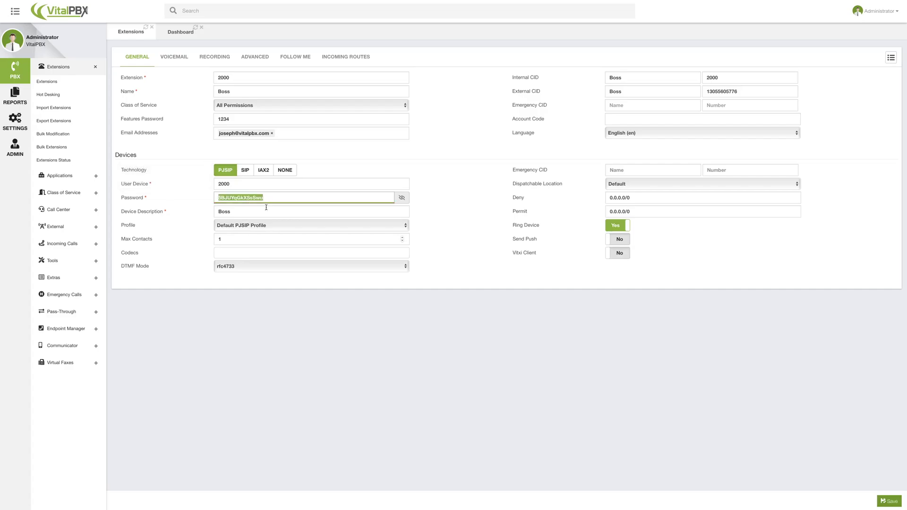
{"action": "left_click", "coordinate": [437, 206]}
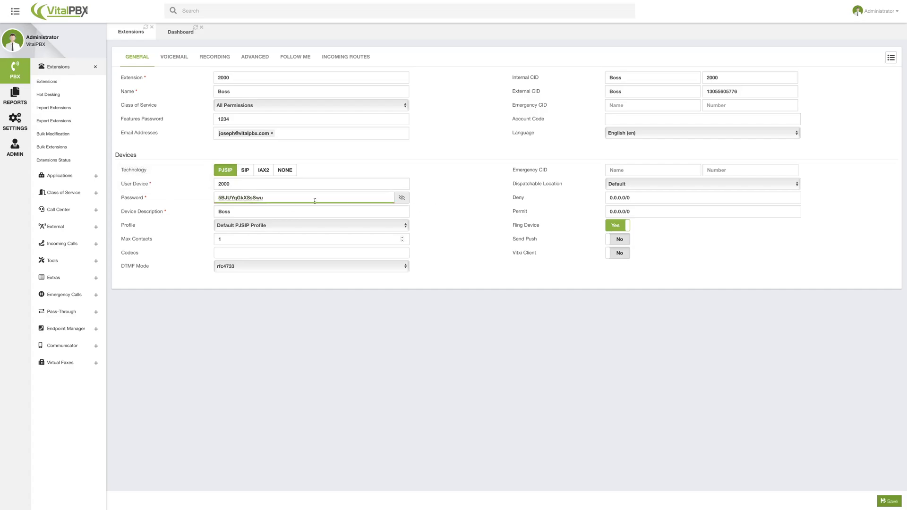
{"action": "left_click", "coordinate": [401, 200]}
Step: Append 'Desktop Phone' to the device description and keep Default PJSIP Profile
{"action": "type", "text": "Desktop"}
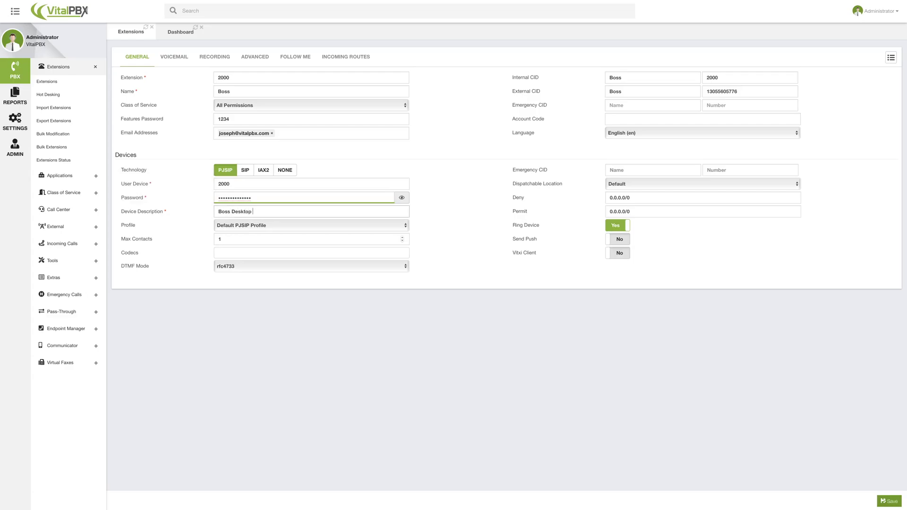
{"action": "type", "text": " Phone"}
{"action": "mouse_move", "coordinate": [149, 226]}
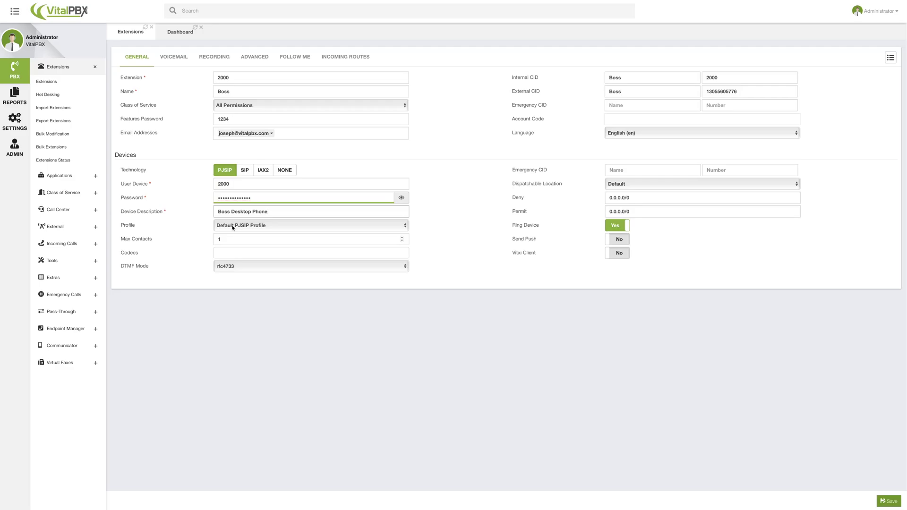
{"action": "left_click", "coordinate": [232, 227]}
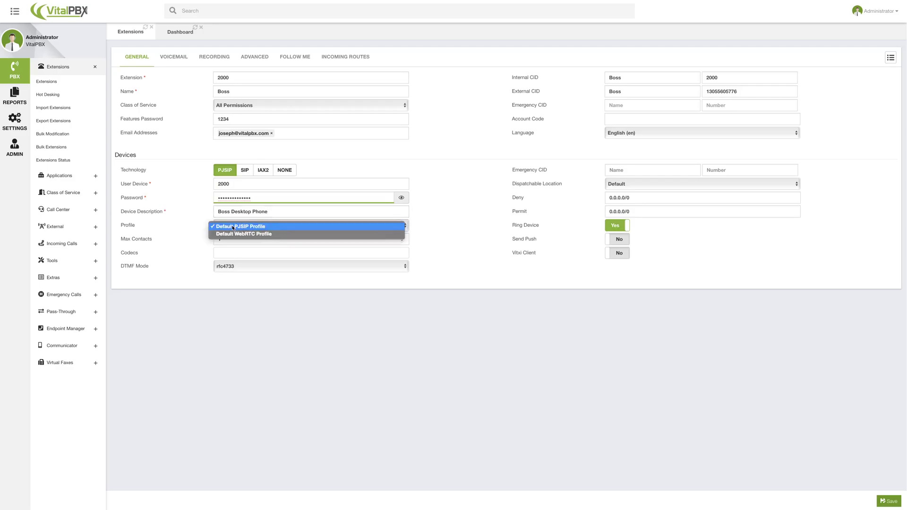
{"action": "left_click", "coordinate": [189, 230]}
{"action": "mouse_move", "coordinate": [163, 230]}
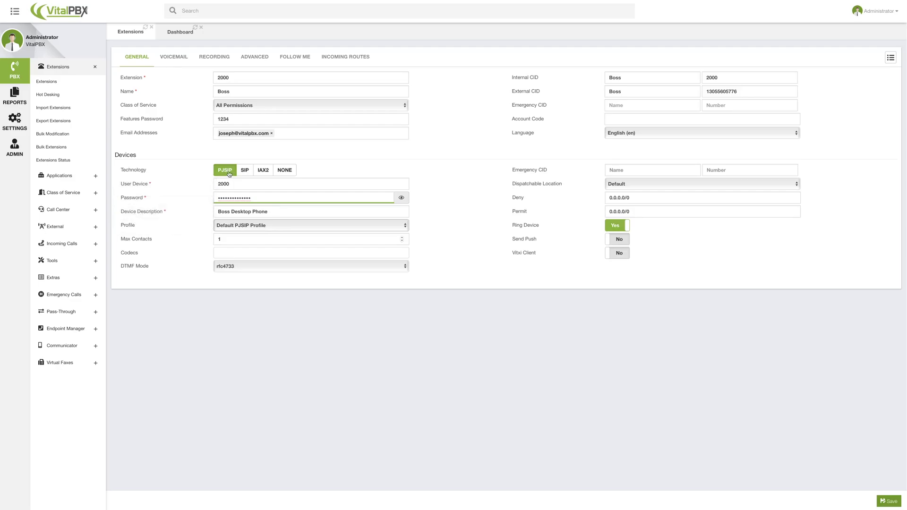
{"action": "mouse_move", "coordinate": [146, 249]}
Step: Set Max Contacts to 2 and close the Codecs list without adding any codec
{"action": "left_click", "coordinate": [218, 238]}
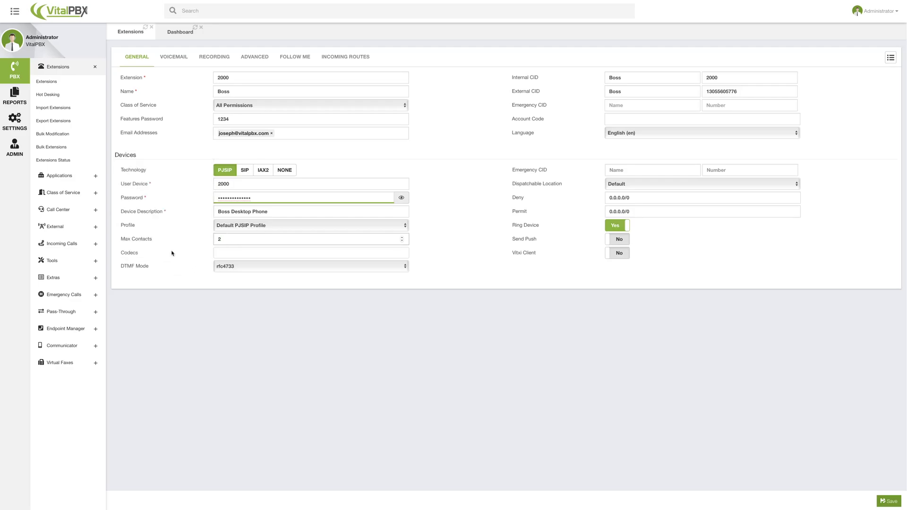
{"action": "mouse_move", "coordinate": [172, 253]}
{"action": "left_click", "coordinate": [220, 253]}
{"action": "scroll", "coordinate": [238, 280], "scroll_direction": "down", "scroll_amount": 5}
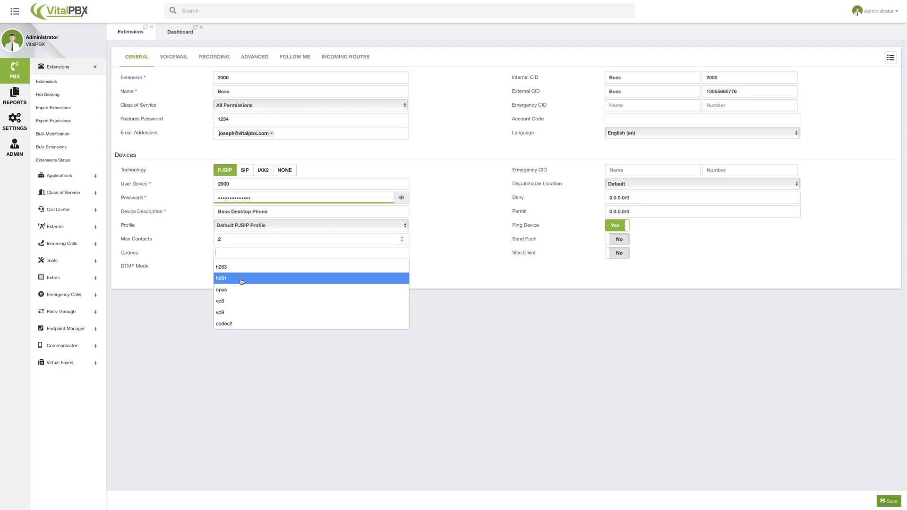
{"action": "scroll", "coordinate": [241, 282], "scroll_direction": "up", "scroll_amount": 5}
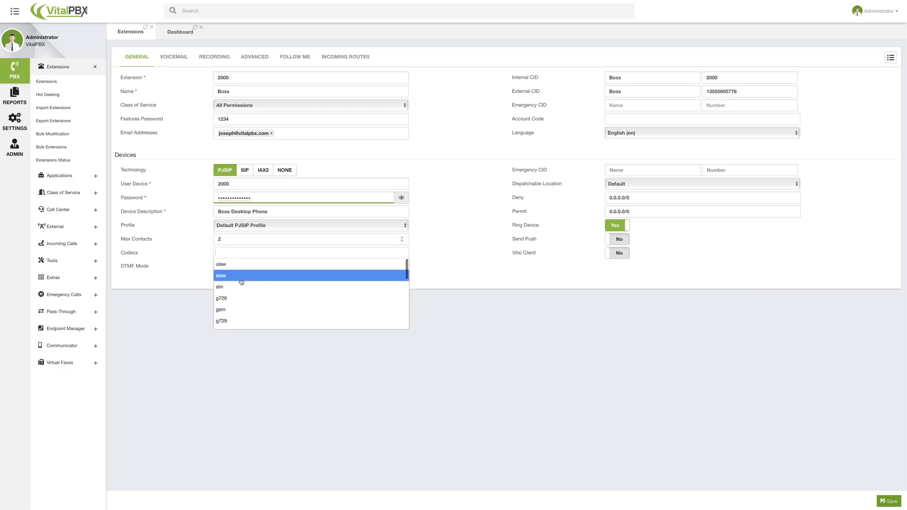
{"action": "left_click", "coordinate": [191, 291]}
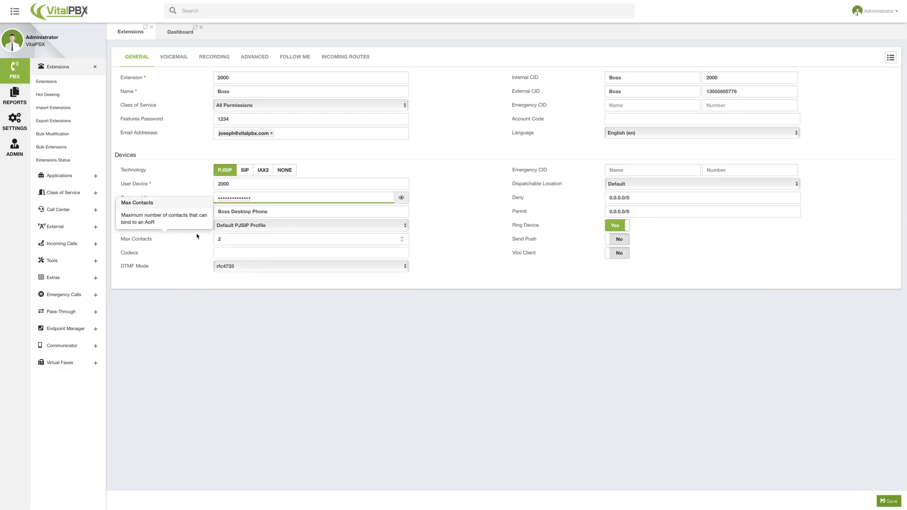
{"action": "mouse_move", "coordinate": [189, 265]}
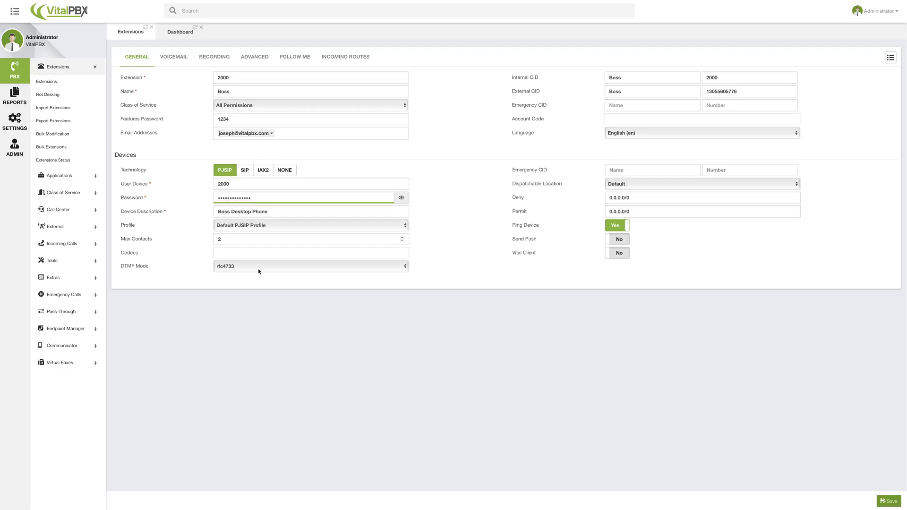
{"action": "left_click", "coordinate": [227, 268]}
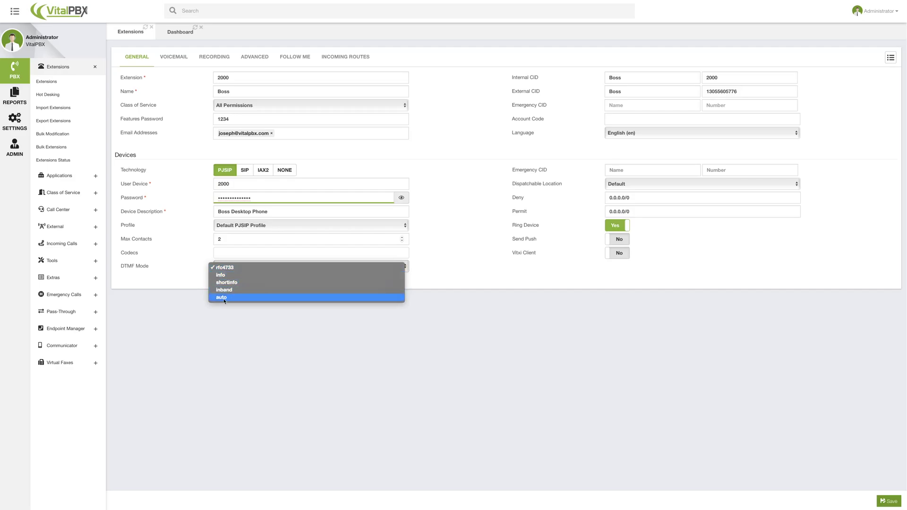
{"action": "left_click", "coordinate": [173, 271]}
{"action": "mouse_move", "coordinate": [135, 269]}
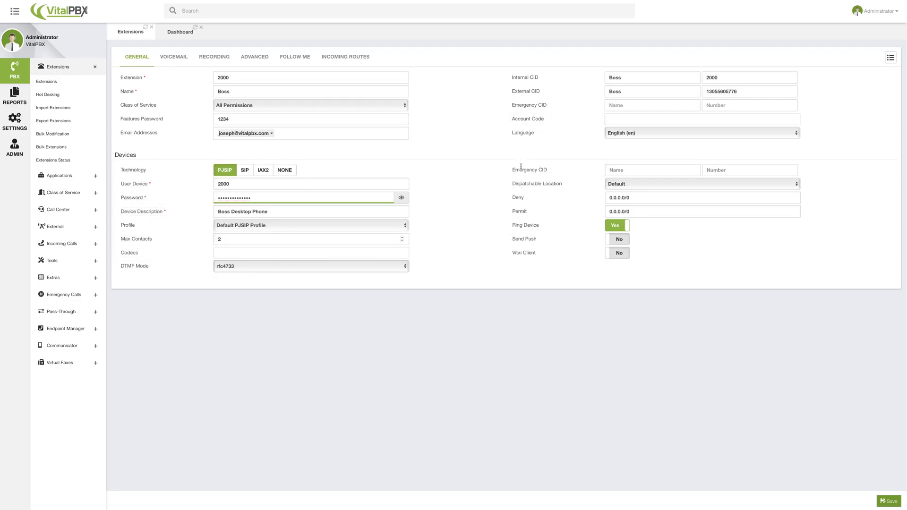
{"action": "mouse_move", "coordinate": [523, 172]}
{"action": "left_click", "coordinate": [609, 188]}
{"action": "left_click", "coordinate": [609, 185]}
{"action": "mouse_move", "coordinate": [548, 189]}
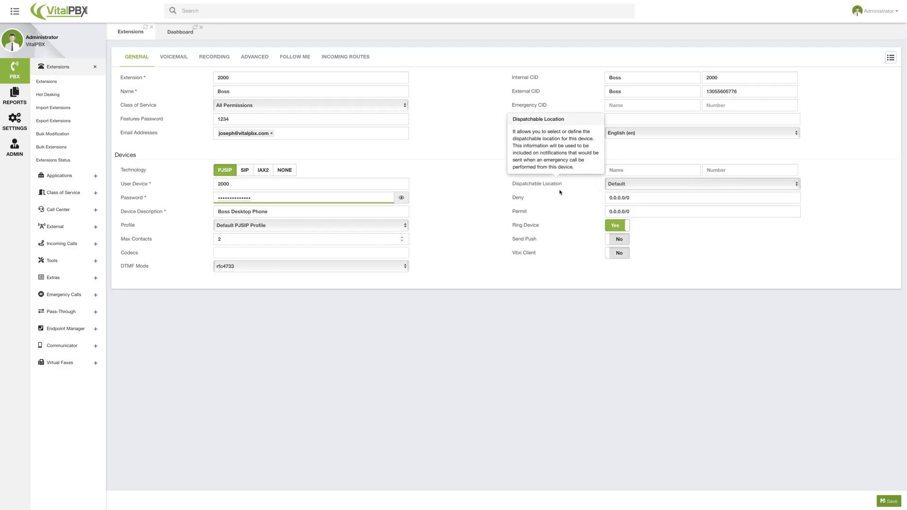
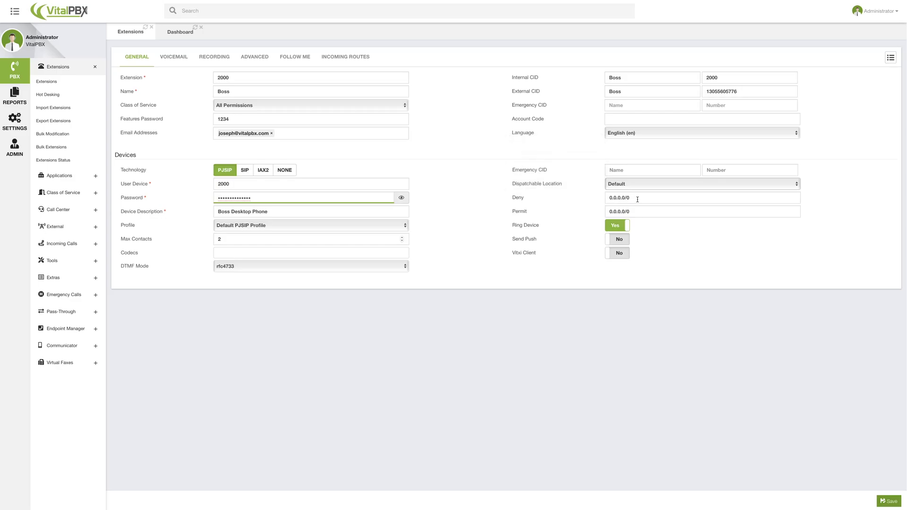
{"action": "left_click_drag", "start_coordinate": [629, 198], "coordinate": [610, 197]}
{"action": "type", "text": "192.168."}
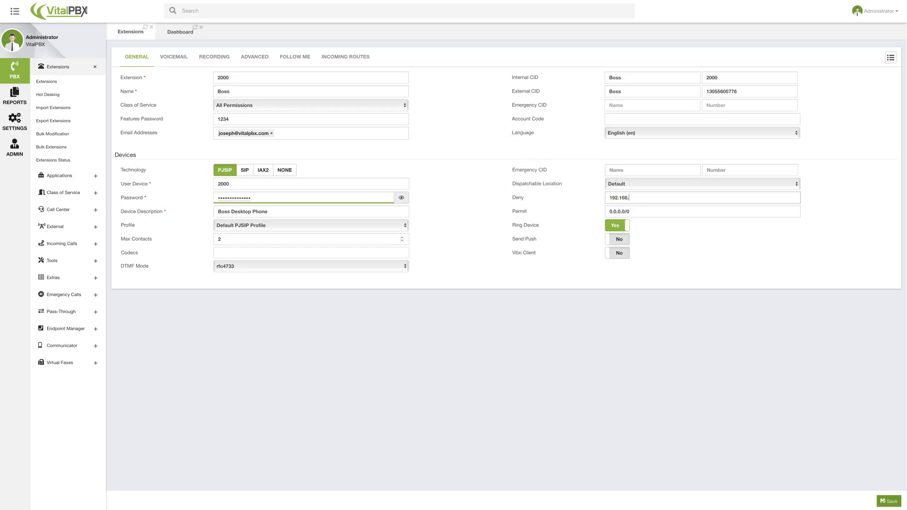
{"action": "type", "text": "1.0/24"}
{"action": "left_click_drag", "start_coordinate": [608, 198], "coordinate": [646, 198]}
{"action": "type", "text": "0.0.0.0"}
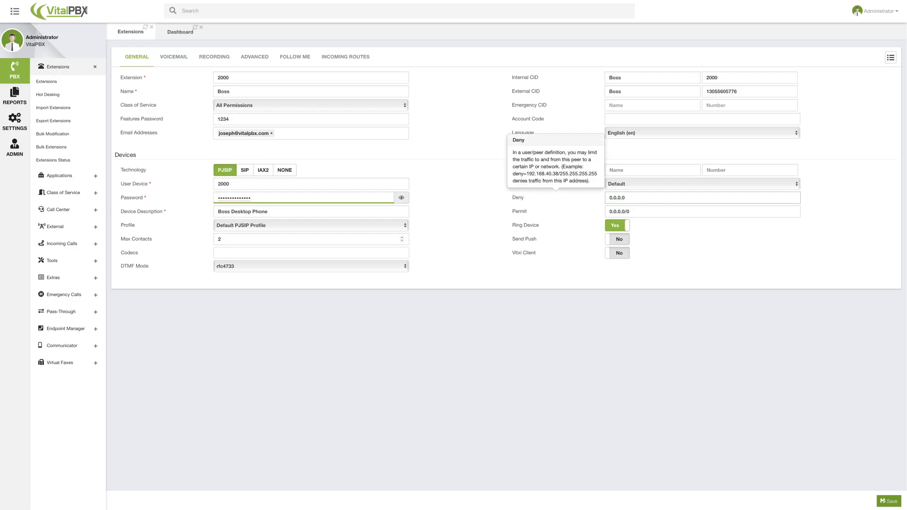
{"action": "type", "text": "/0"}
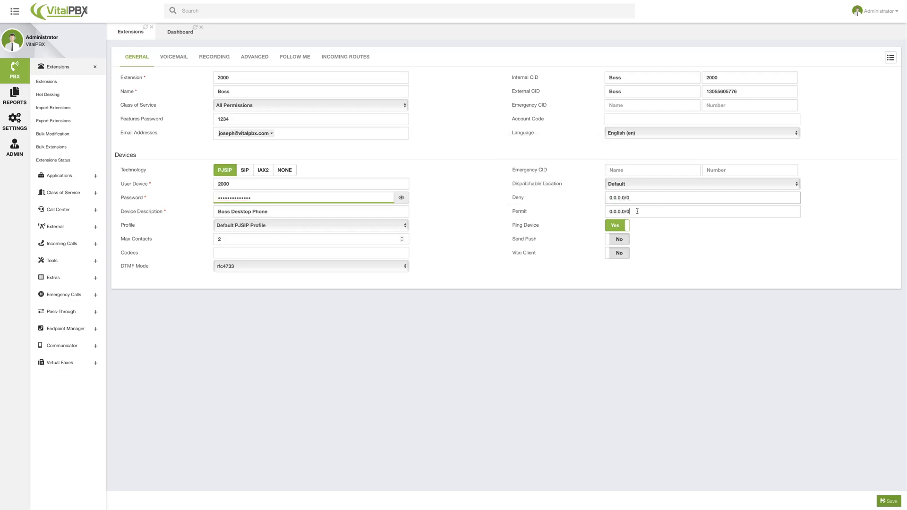
{"action": "left_click_drag", "start_coordinate": [636, 211], "coordinate": [609, 212]}
{"action": "type", "text": "192."}
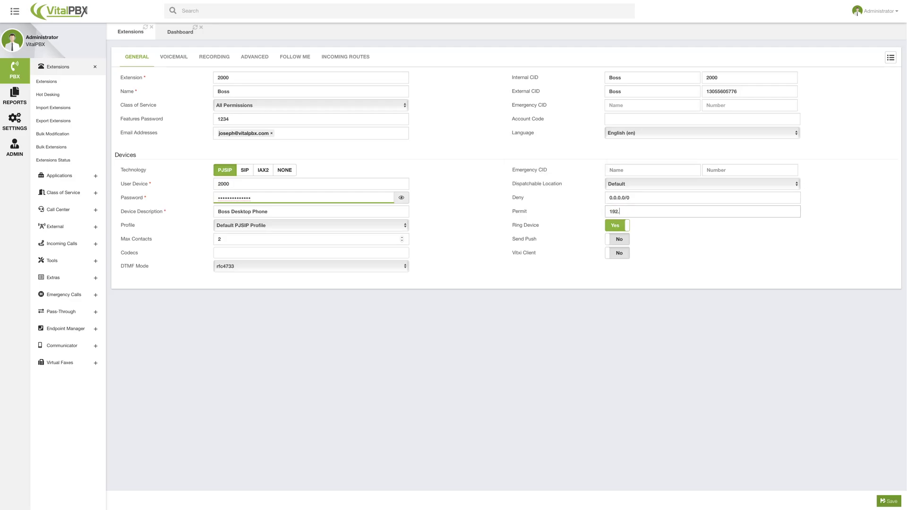
{"action": "type", "text": "168.1.0/24"}
{"action": "left_click_drag", "start_coordinate": [648, 211], "coordinate": [608, 211]}
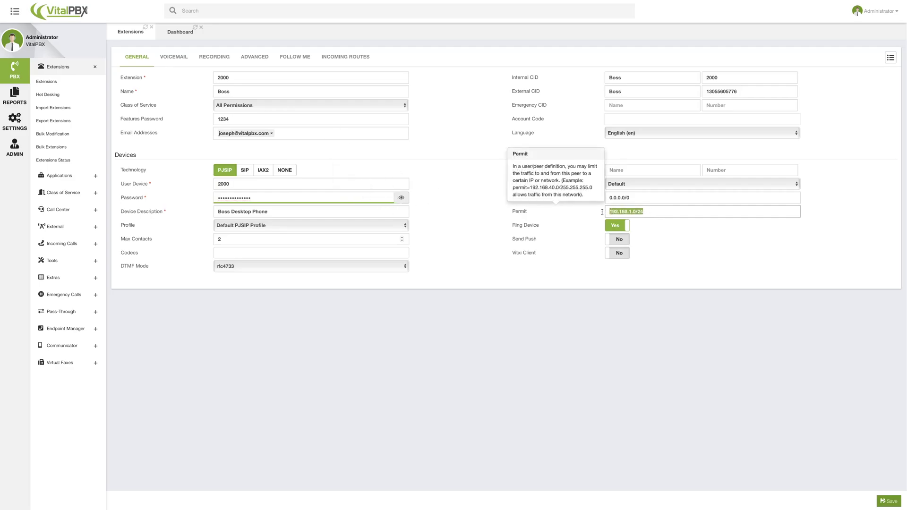
{"action": "type", "text": "0.0.0.0/0"}
{"action": "mouse_move", "coordinate": [588, 248]}
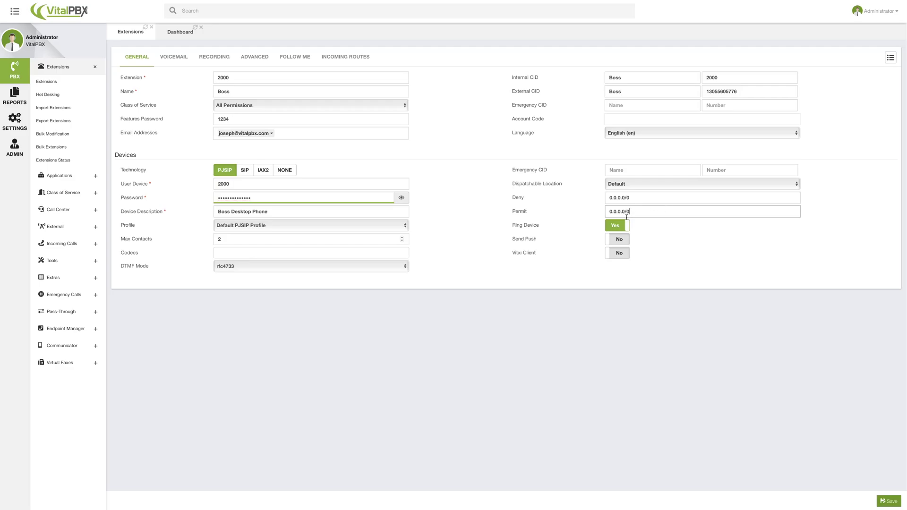
{"action": "mouse_move", "coordinate": [560, 226]}
{"action": "left_click", "coordinate": [621, 239]}
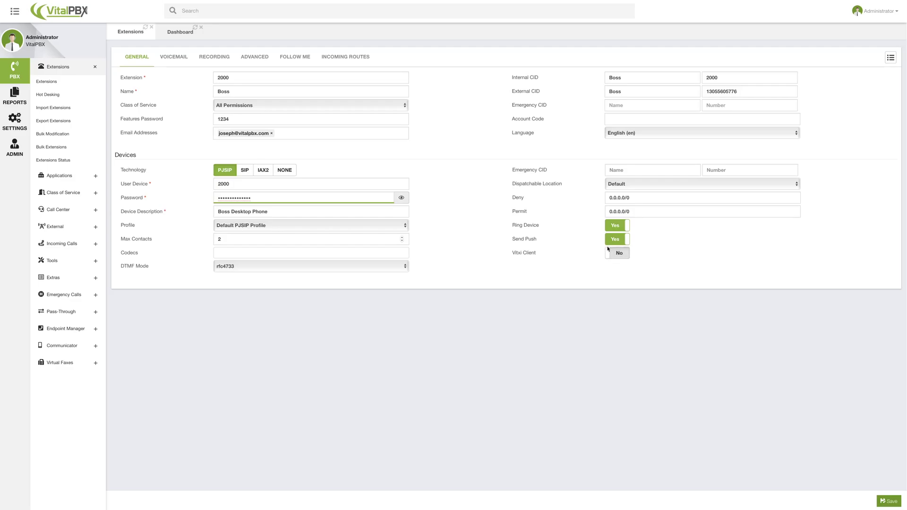
{"action": "left_click", "coordinate": [615, 253]}
{"action": "left_click", "coordinate": [621, 240]}
{"action": "left_click", "coordinate": [617, 255]}
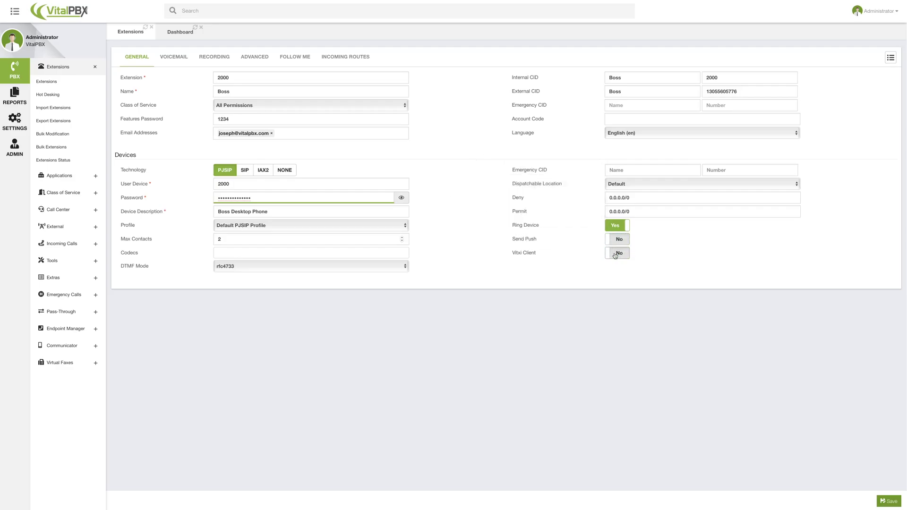